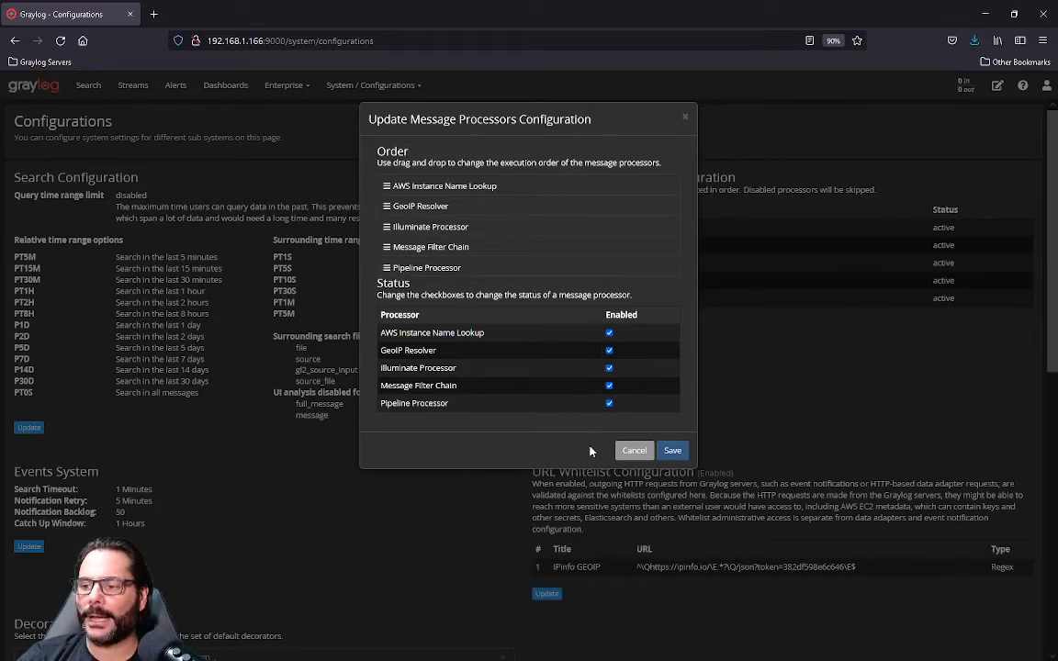
Step: Leave the message processors configuration without saving and filter the content packs by "Illuminate"
{"action": "left_click", "coordinate": [632, 450]}
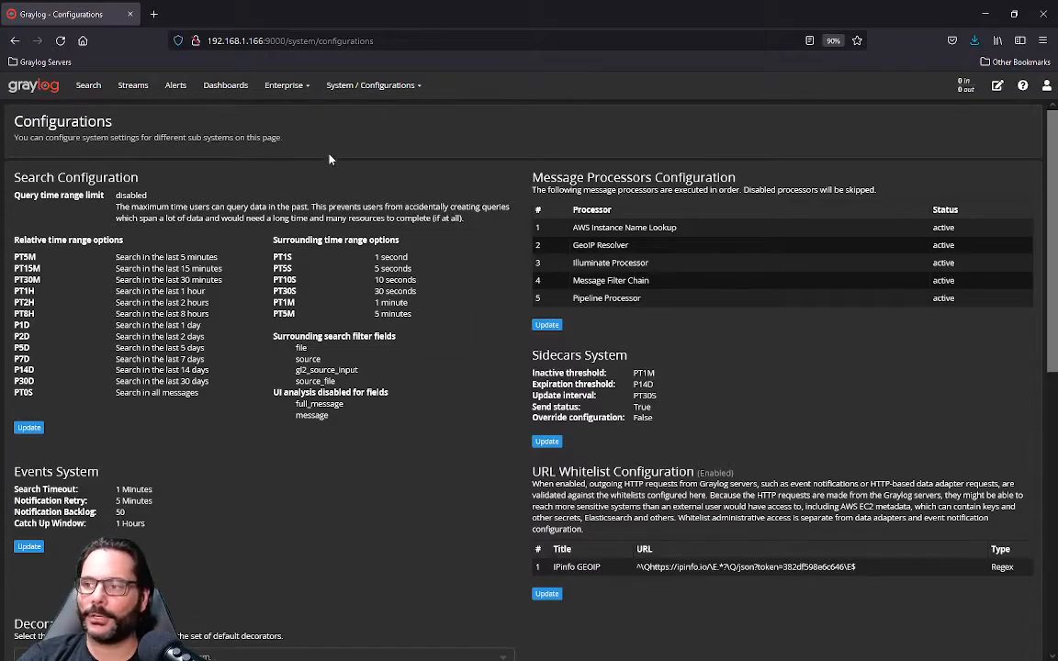
{"action": "left_click", "coordinate": [377, 86]}
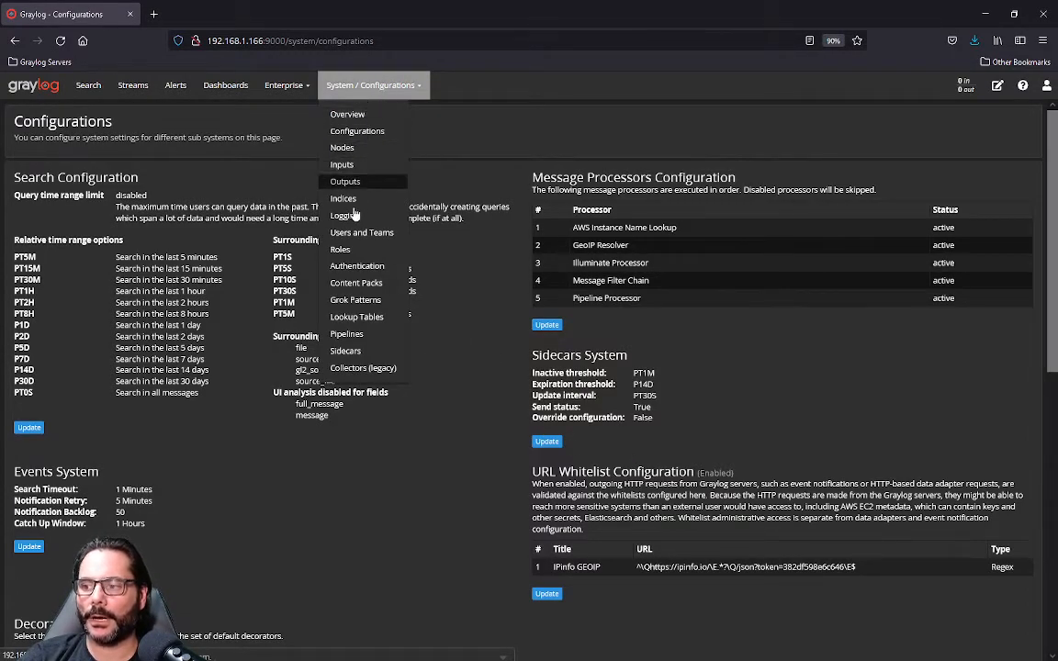
{"action": "left_click", "coordinate": [351, 284]}
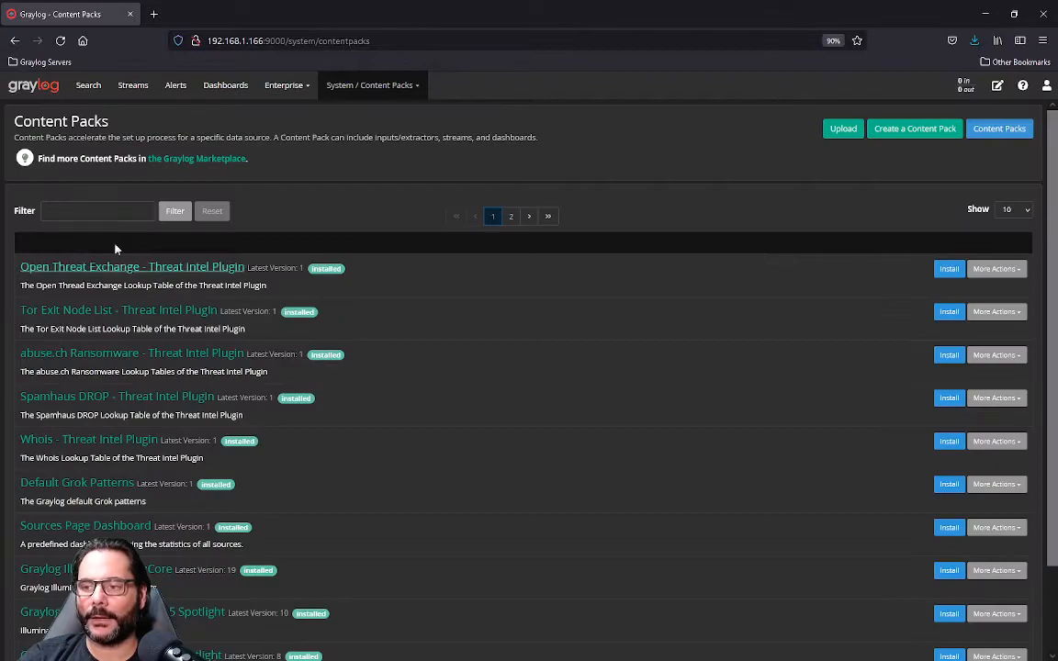
{"action": "left_click", "coordinate": [107, 210]}
{"action": "type", "text": "Il"}
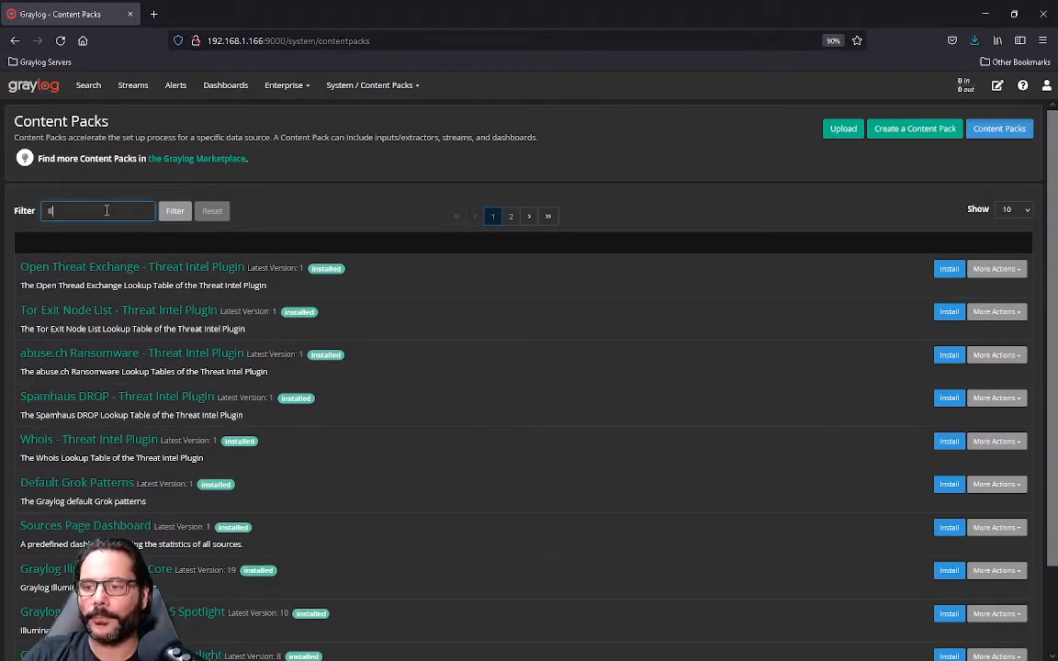
{"action": "type", "text": "luminate"}
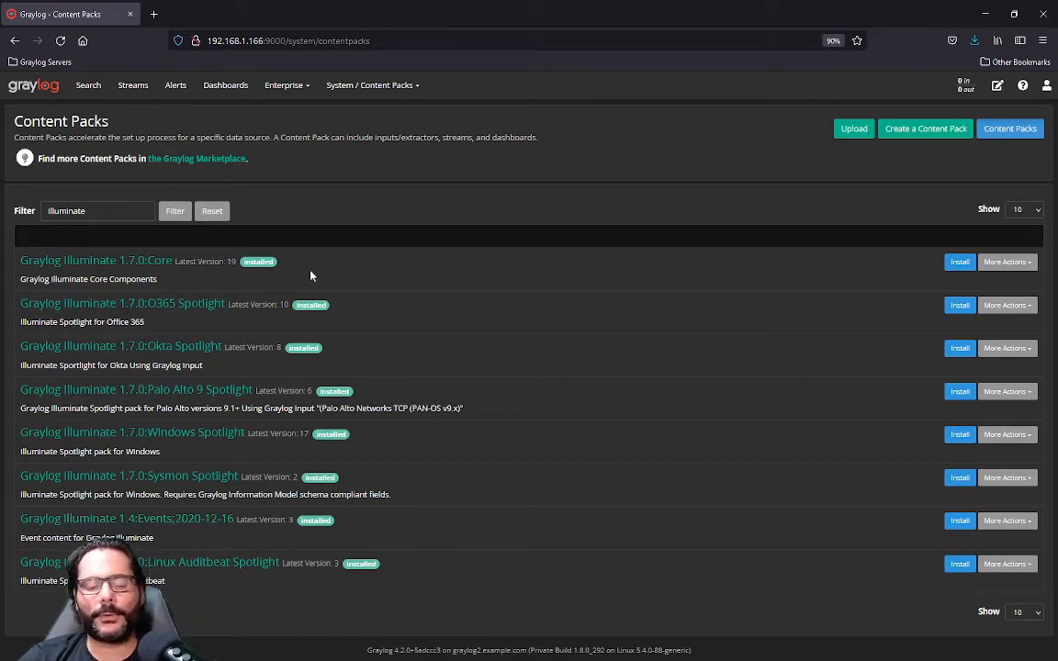
Step: Upload the illuminate-bundle.v2_0_0RC6 archive from the graylog_illuminate.v2_0_0RC6 folder to the Illuminate installation page
{"action": "left_click", "coordinate": [282, 86]}
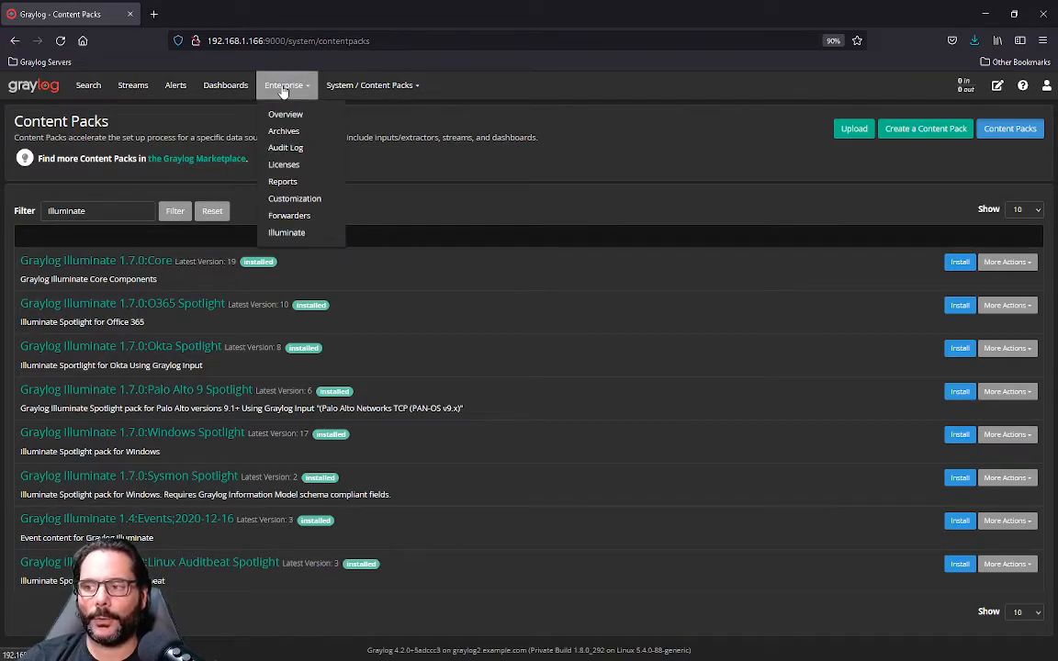
{"action": "left_click", "coordinate": [287, 233]}
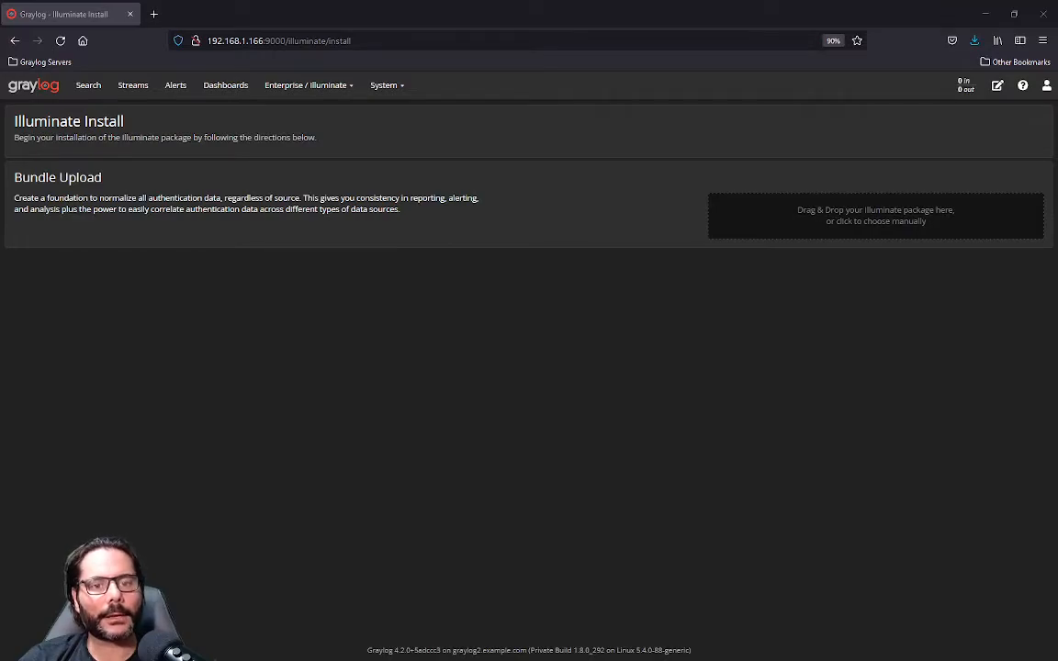
{"action": "left_click_drag", "start_coordinate": [2, 184], "coordinate": [366, 128]}
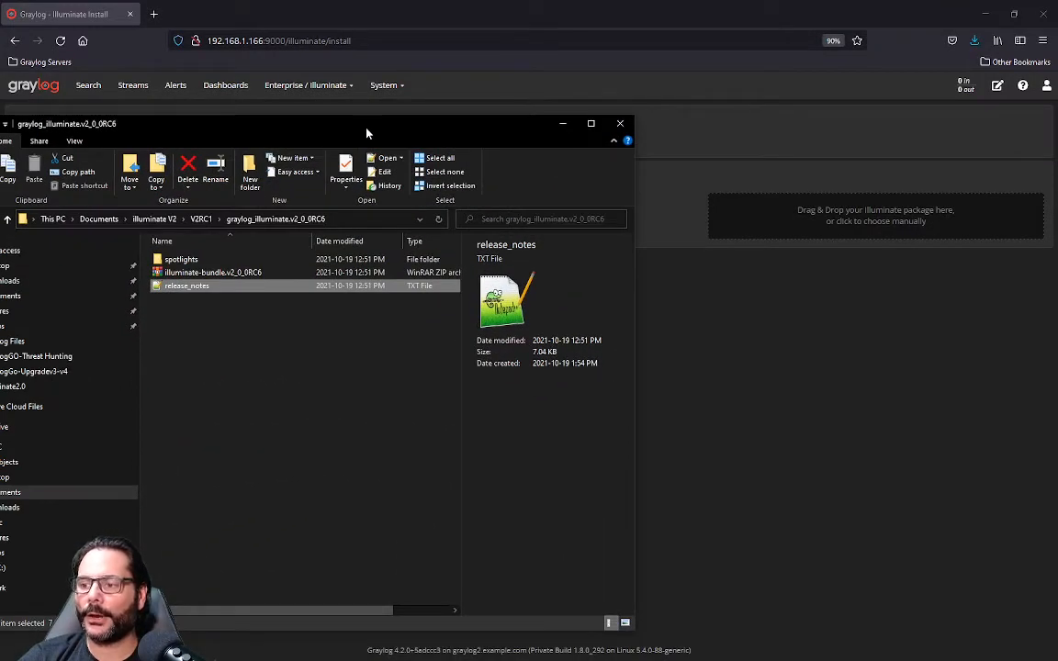
{"action": "left_click", "coordinate": [208, 272]}
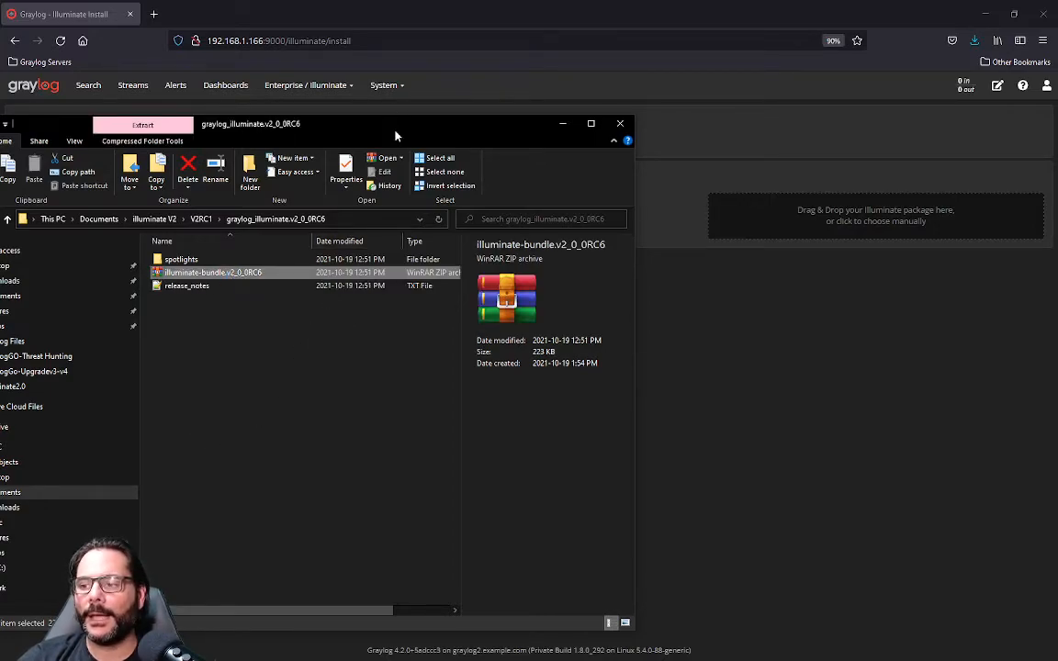
{"action": "left_click_drag", "start_coordinate": [396, 136], "coordinate": [0, 138]}
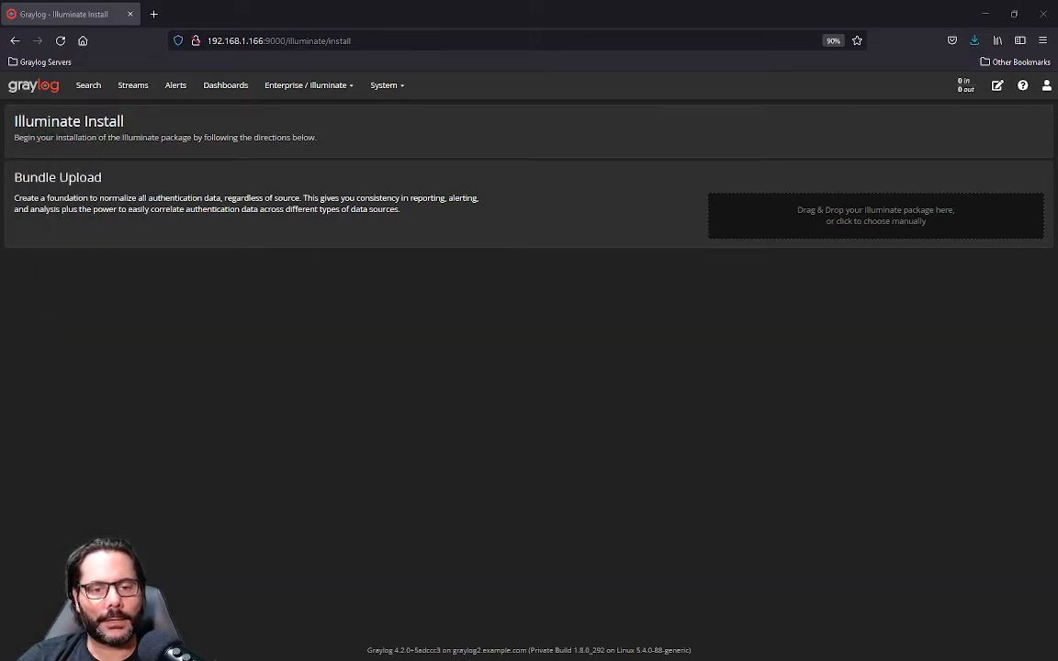
{"action": "left_click_drag", "start_coordinate": [517, 324], "coordinate": [832, 226]}
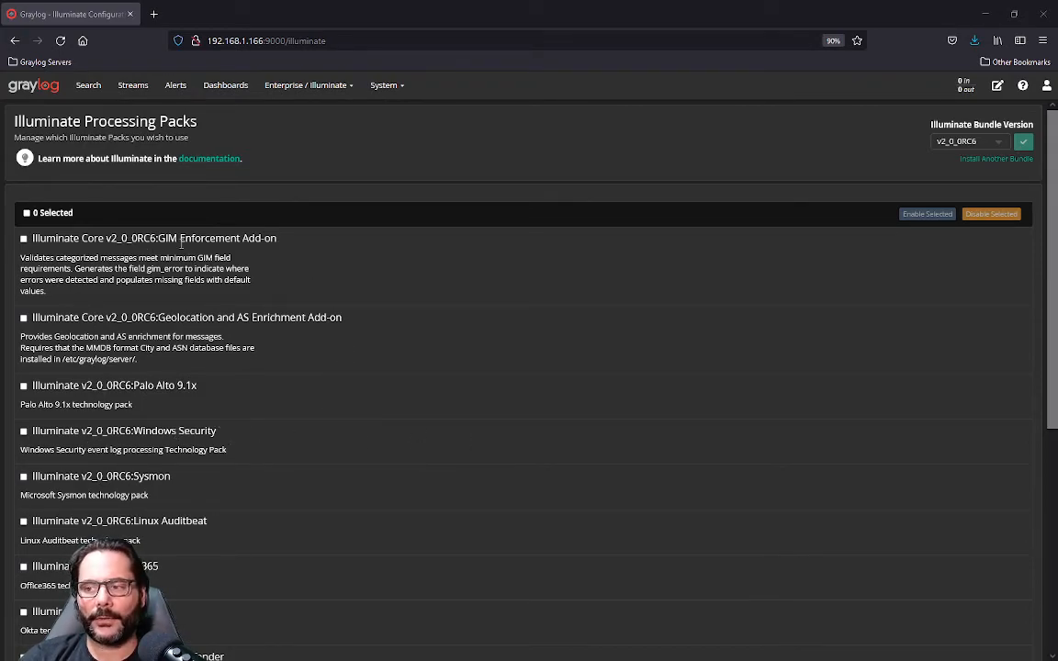
Step: Examine the list of Illuminate processing packs, from the core add-ons to the vendor technology packs
{"action": "left_click_drag", "start_coordinate": [158, 238], "coordinate": [278, 238]}
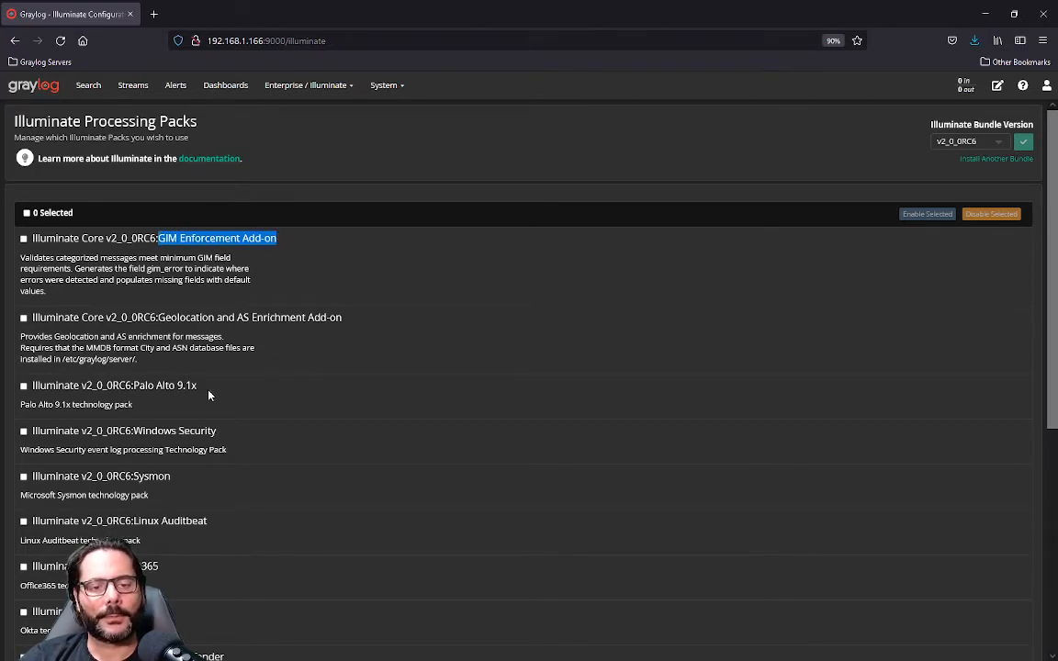
{"action": "scroll", "coordinate": [210, 394], "scroll_direction": "down", "scroll_amount": 1}
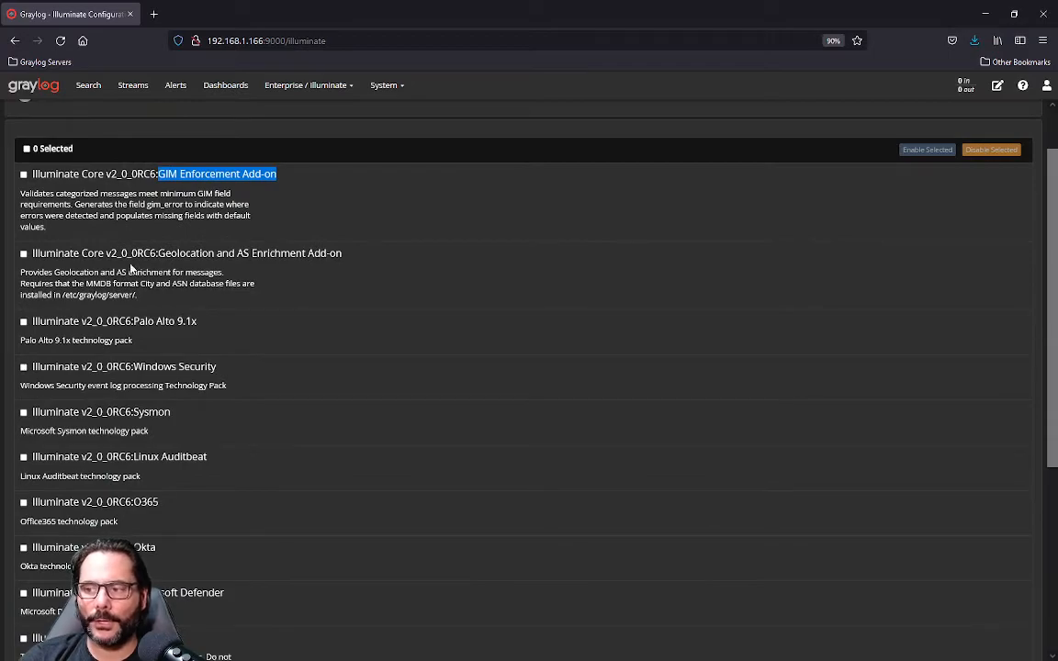
{"action": "scroll", "coordinate": [188, 271], "scroll_direction": "down", "scroll_amount": 1}
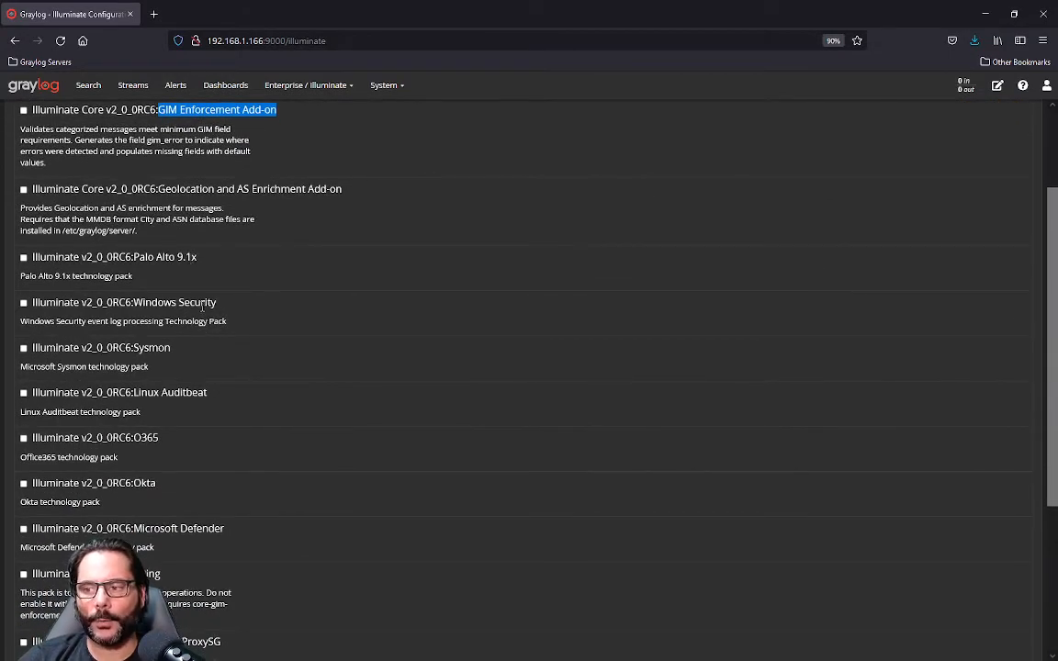
{"action": "scroll", "coordinate": [235, 348], "scroll_direction": "down", "scroll_amount": 2}
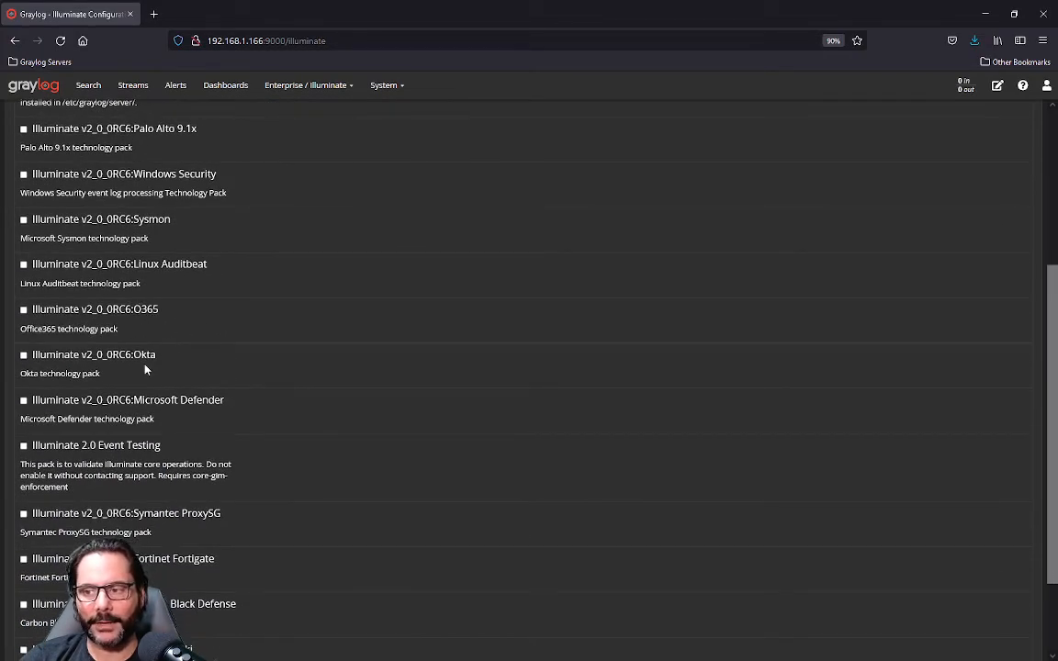
{"action": "scroll", "coordinate": [204, 421], "scroll_direction": "down", "scroll_amount": 1}
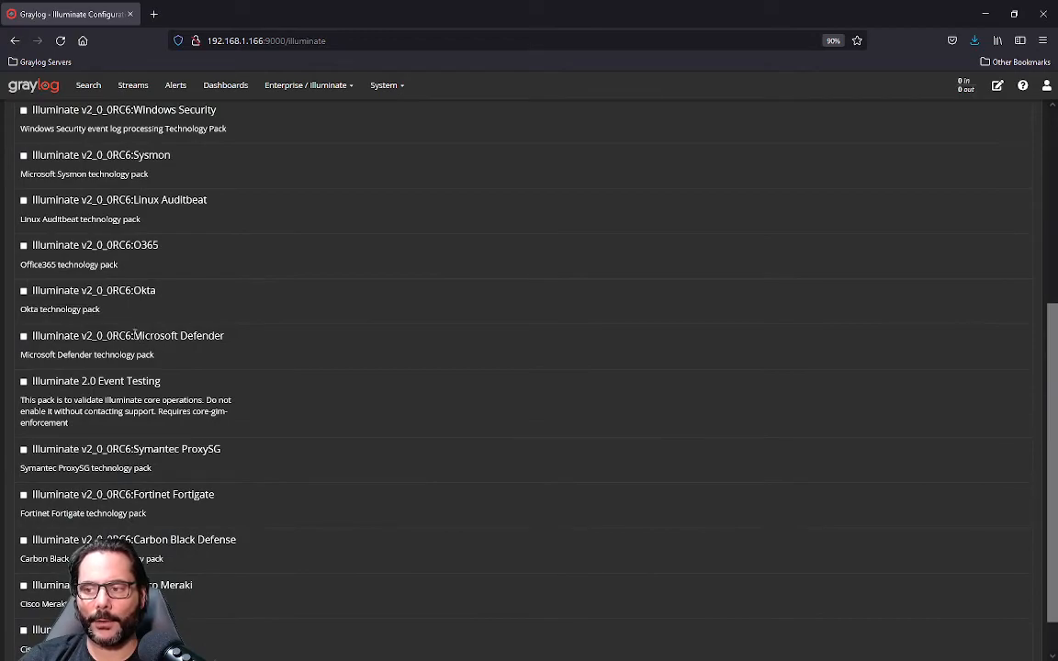
{"action": "left_click_drag", "start_coordinate": [134, 336], "coordinate": [251, 337]}
{"action": "scroll", "coordinate": [273, 404], "scroll_direction": "down", "scroll_amount": 1}
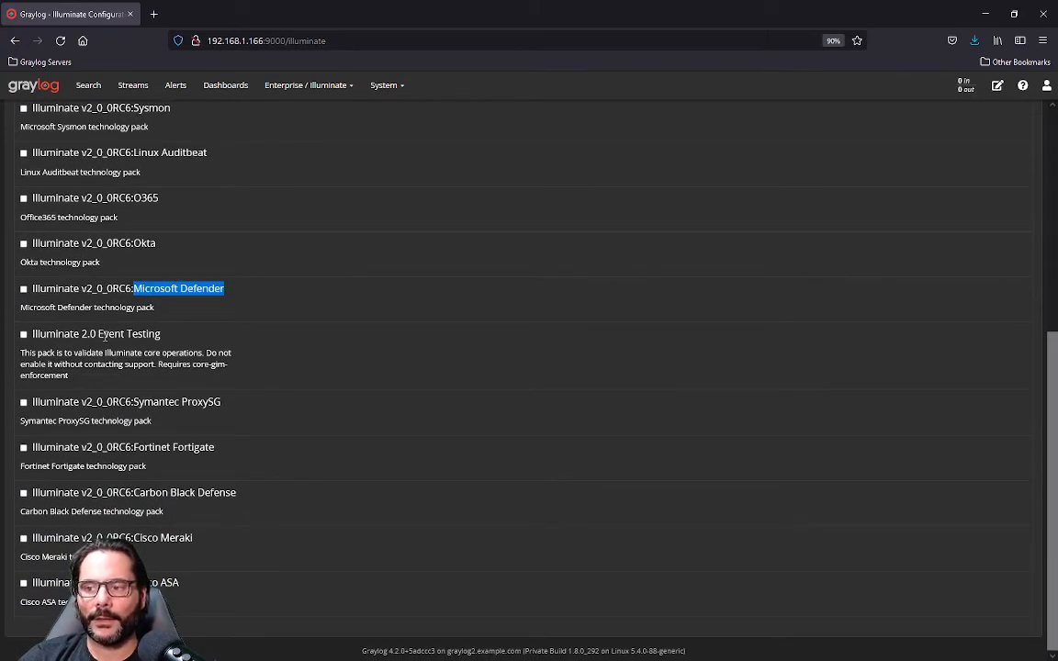
{"action": "left_click_drag", "start_coordinate": [98, 334], "coordinate": [182, 336]}
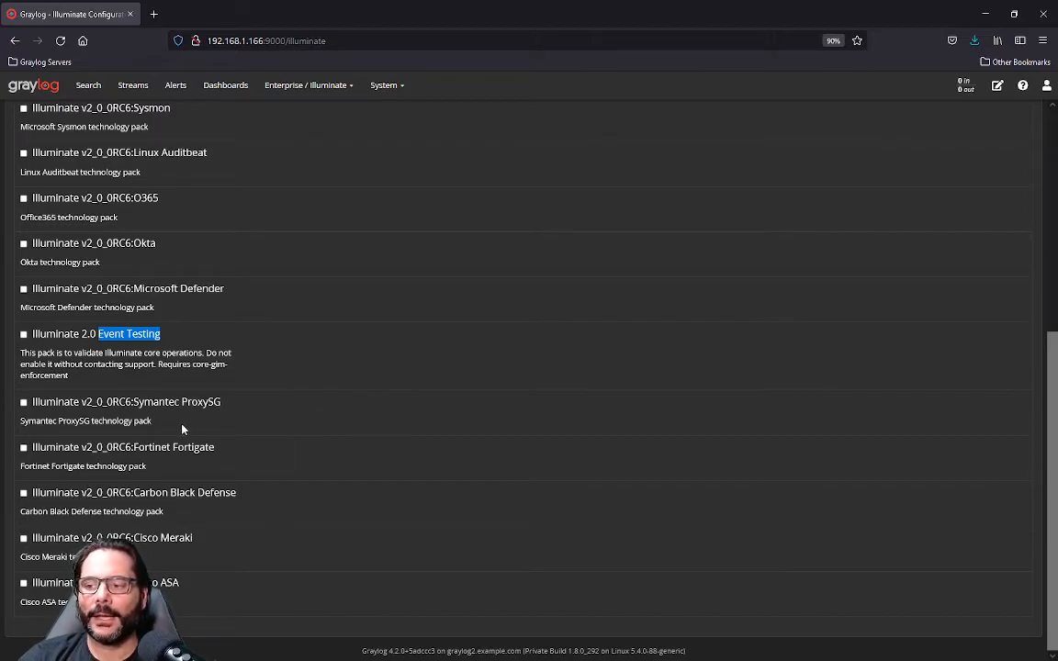
{"action": "left_click", "coordinate": [122, 402]}
{"action": "left_click_drag", "start_coordinate": [125, 402], "coordinate": [236, 411]}
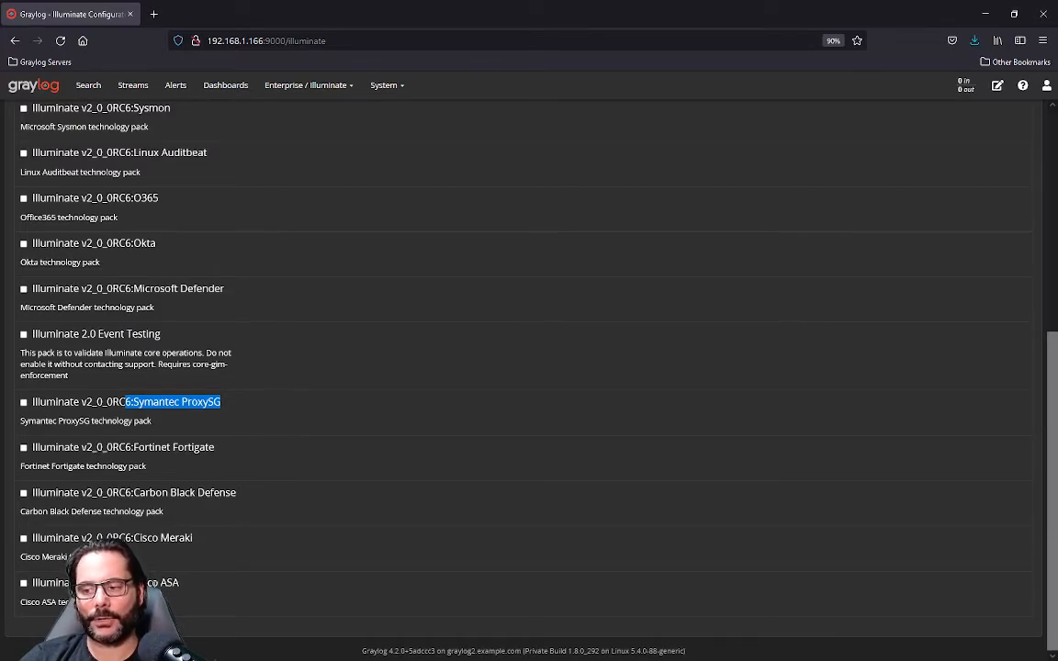
{"action": "scroll", "coordinate": [79, 444], "scroll_direction": "up", "scroll_amount": 5}
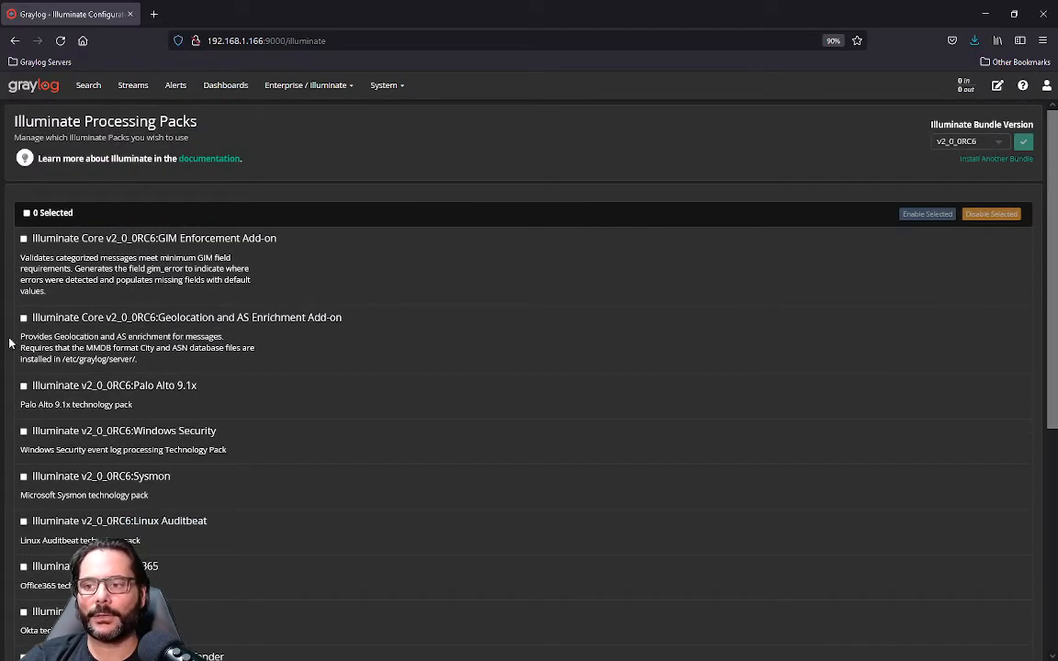
Step: Enable all Illuminate processing packs of bundle v2_0_0RC6 and check the list
{"action": "left_click", "coordinate": [27, 213]}
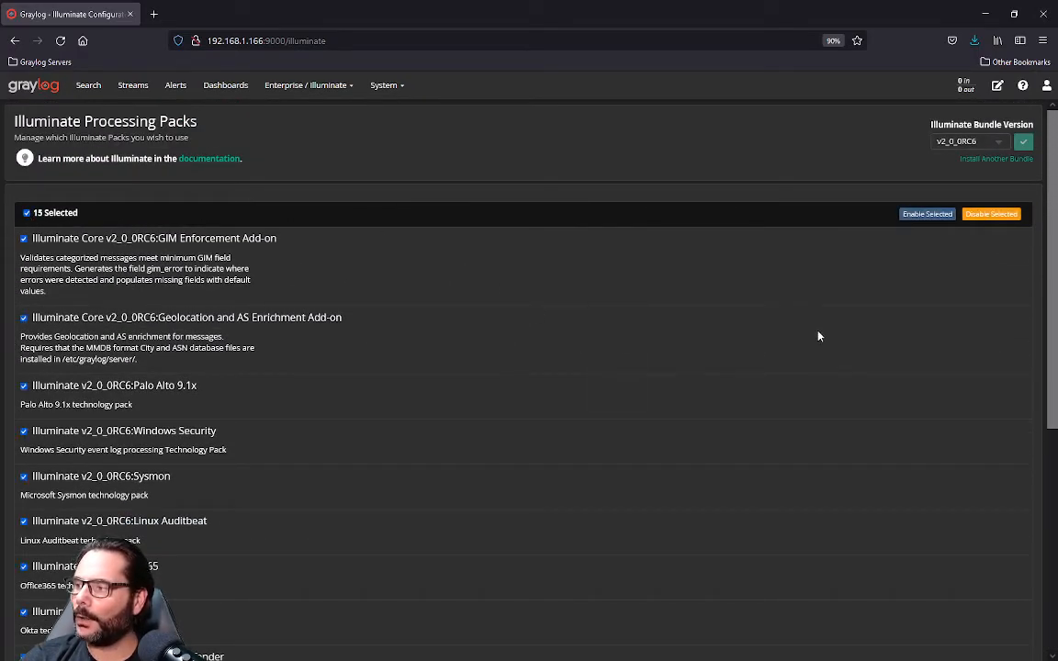
{"action": "scroll", "coordinate": [597, 307], "scroll_direction": "down", "scroll_amount": 5}
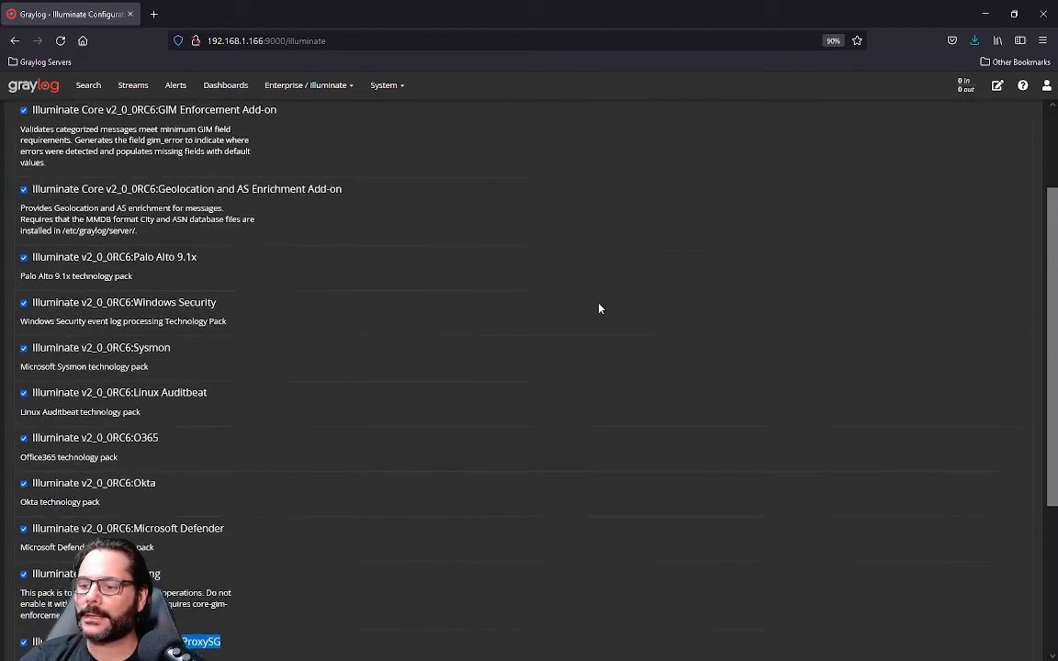
{"action": "scroll", "coordinate": [599, 308], "scroll_direction": "up", "scroll_amount": 5}
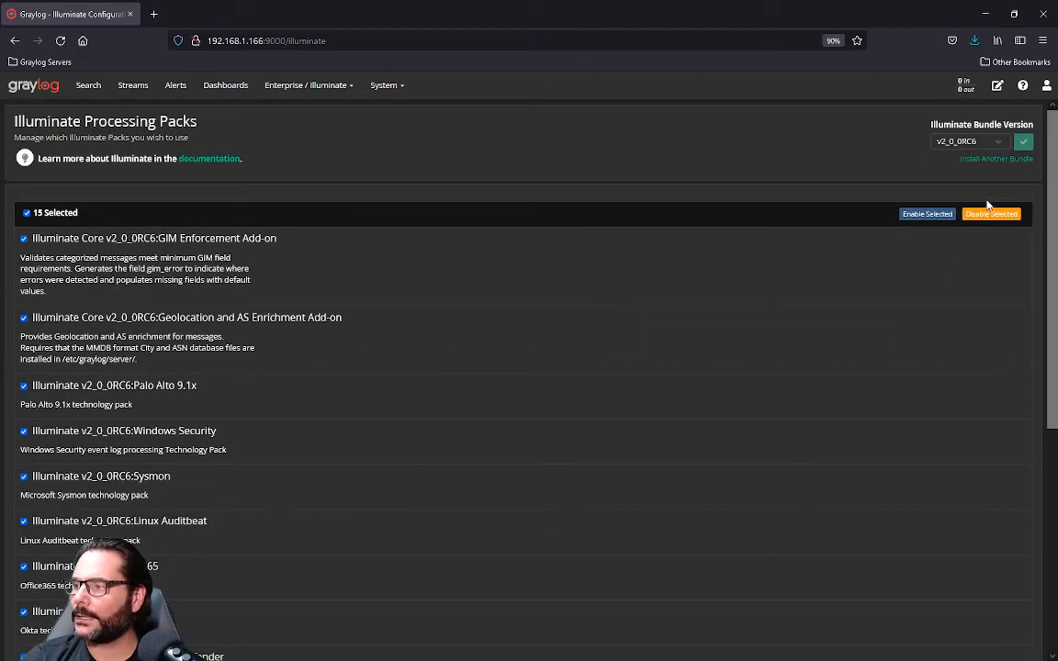
{"action": "left_click", "coordinate": [922, 216]}
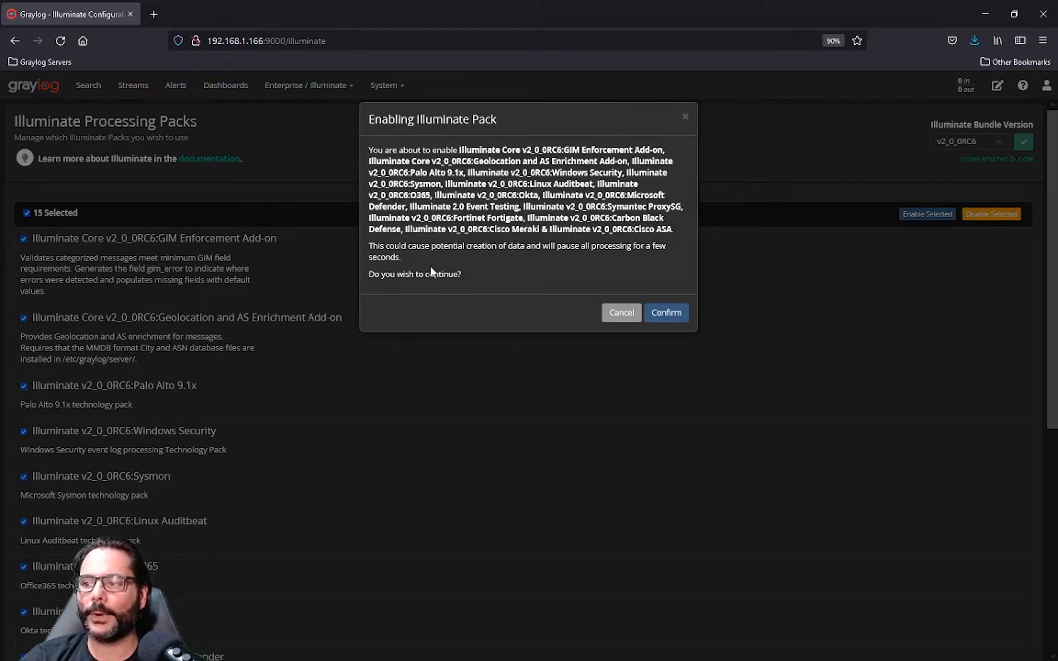
{"action": "left_click", "coordinate": [666, 313]}
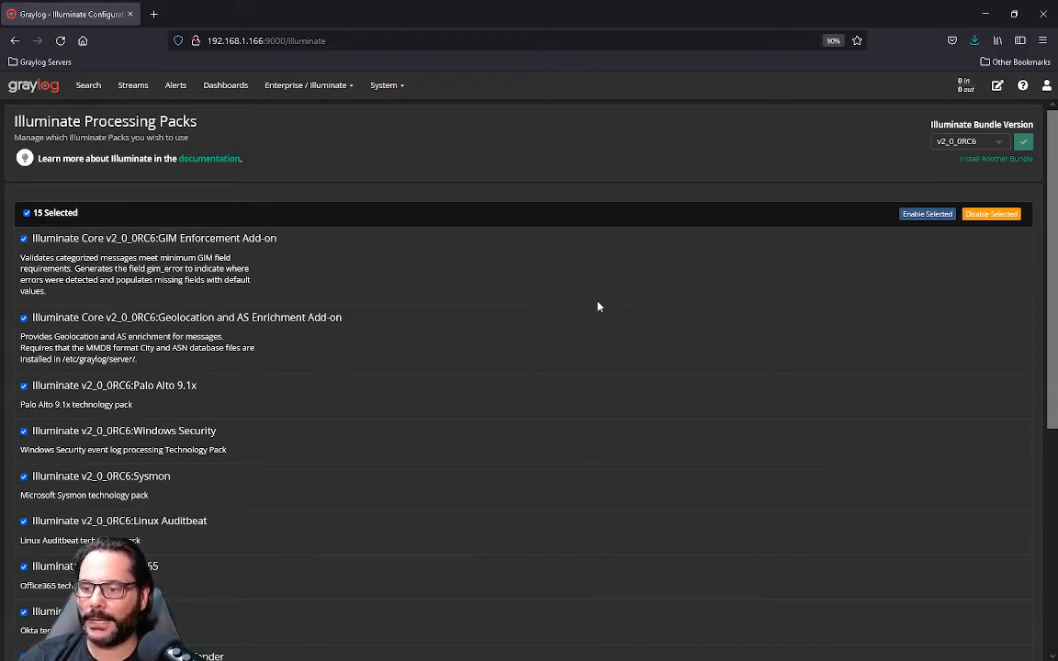
{"action": "scroll", "coordinate": [597, 307], "scroll_direction": "down", "scroll_amount": 5}
{"action": "scroll", "coordinate": [596, 307], "scroll_direction": "up", "scroll_amount": 5}
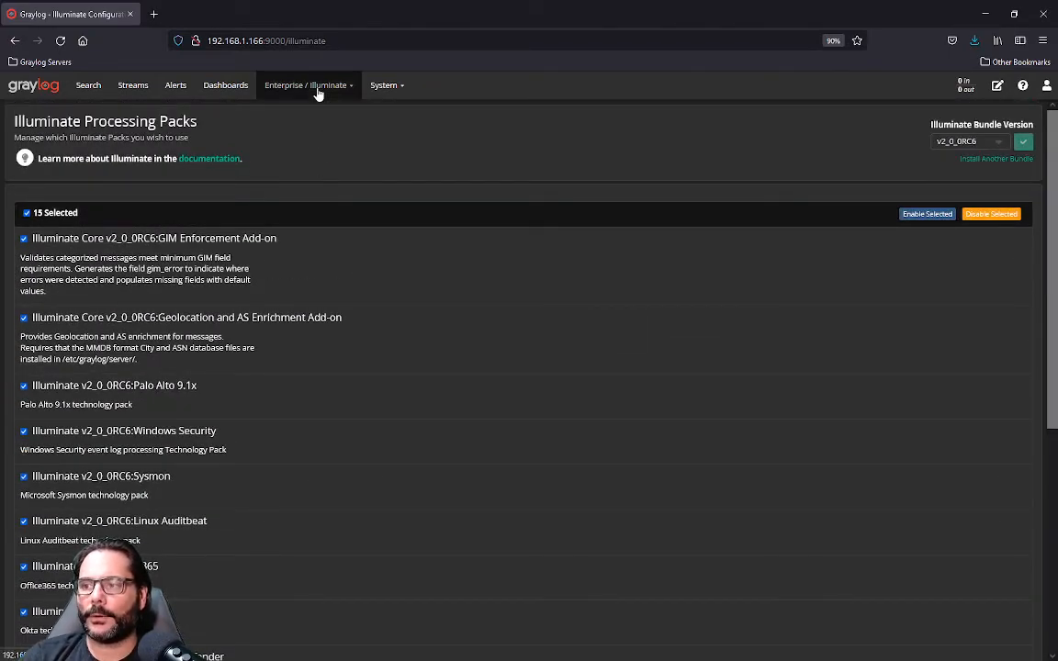
Step: Filter the content packs by "Illuminate" and open the details of the Graylog Illuminate 1.7.0:Core pack
{"action": "left_click", "coordinate": [396, 93]}
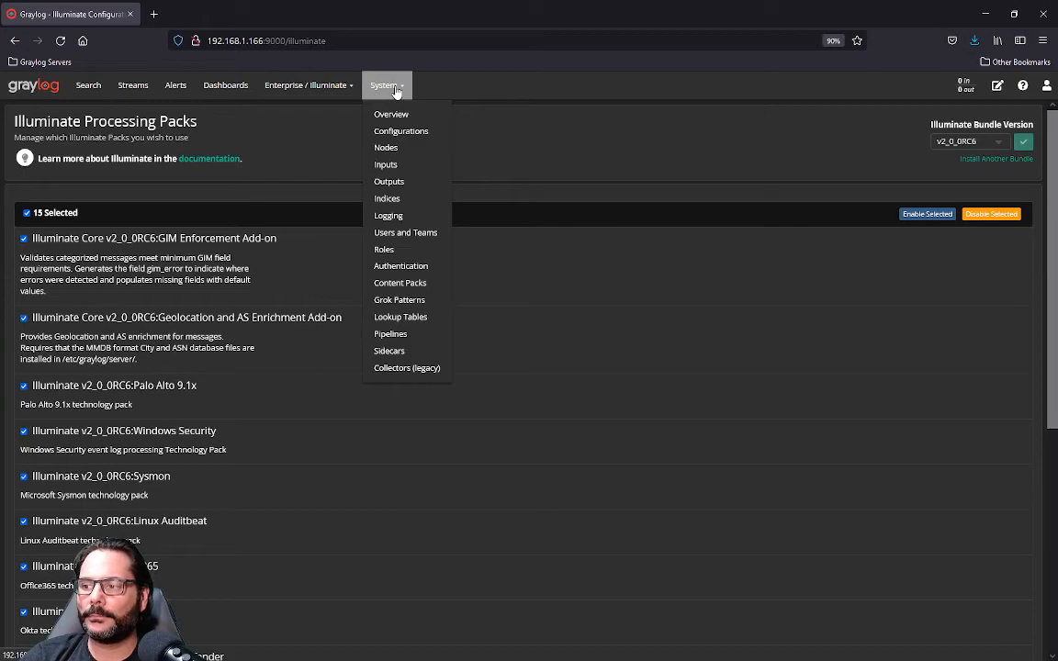
{"action": "left_click", "coordinate": [402, 283]}
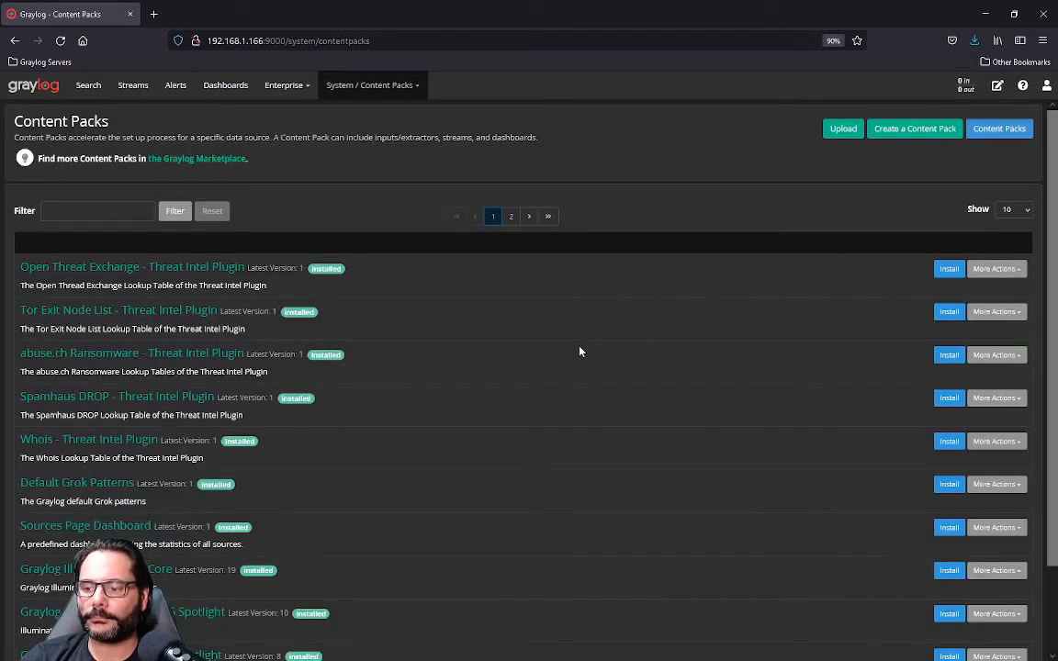
{"action": "left_click", "coordinate": [122, 211]}
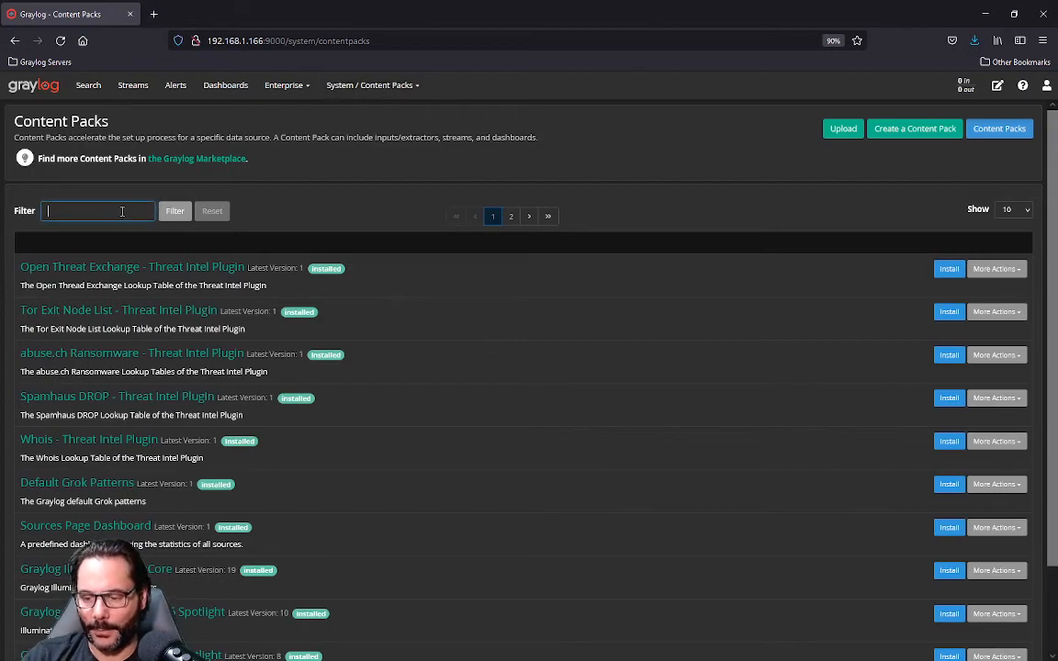
{"action": "type", "text": "Illuminate"}
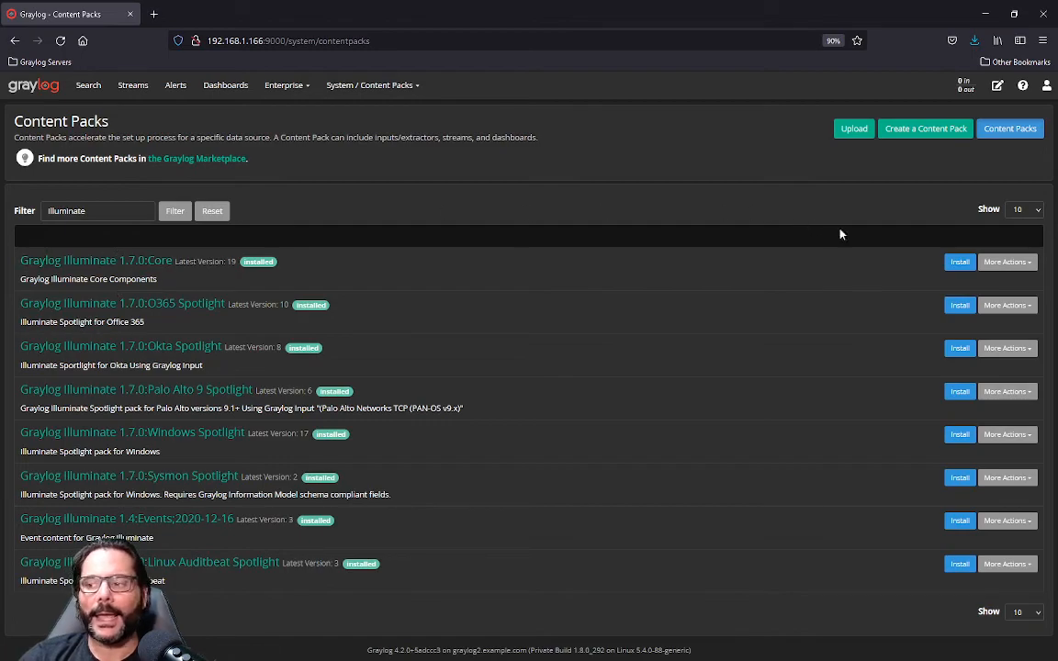
{"action": "left_click", "coordinate": [122, 261]}
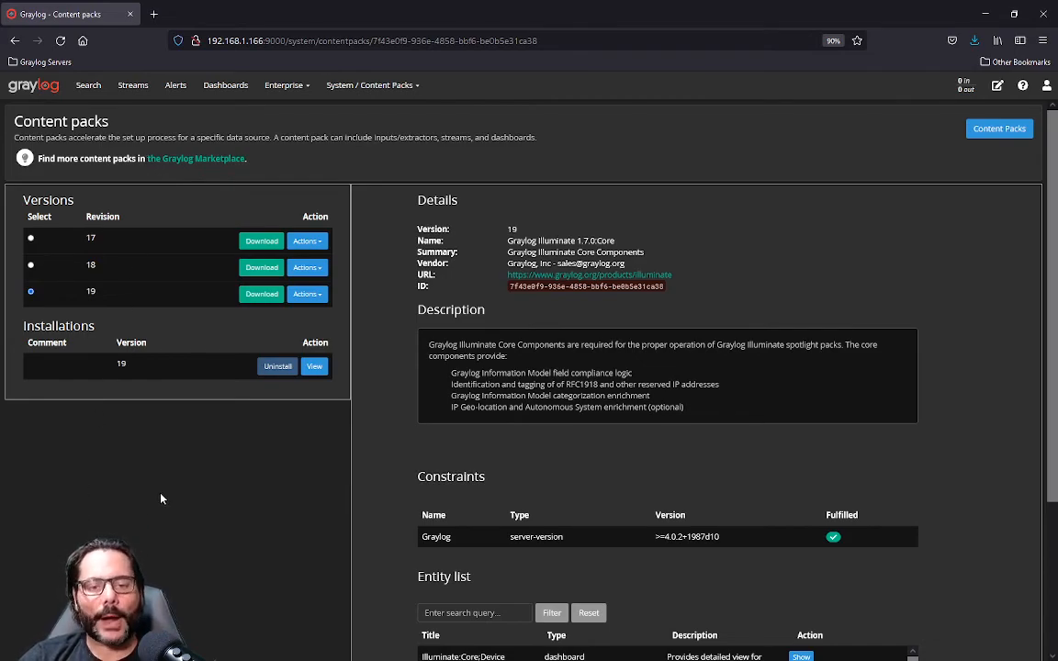
Step: Return from the Core pack's details to the content pack list and filter it by "Illuminate" again
{"action": "left_click", "coordinate": [14, 42]}
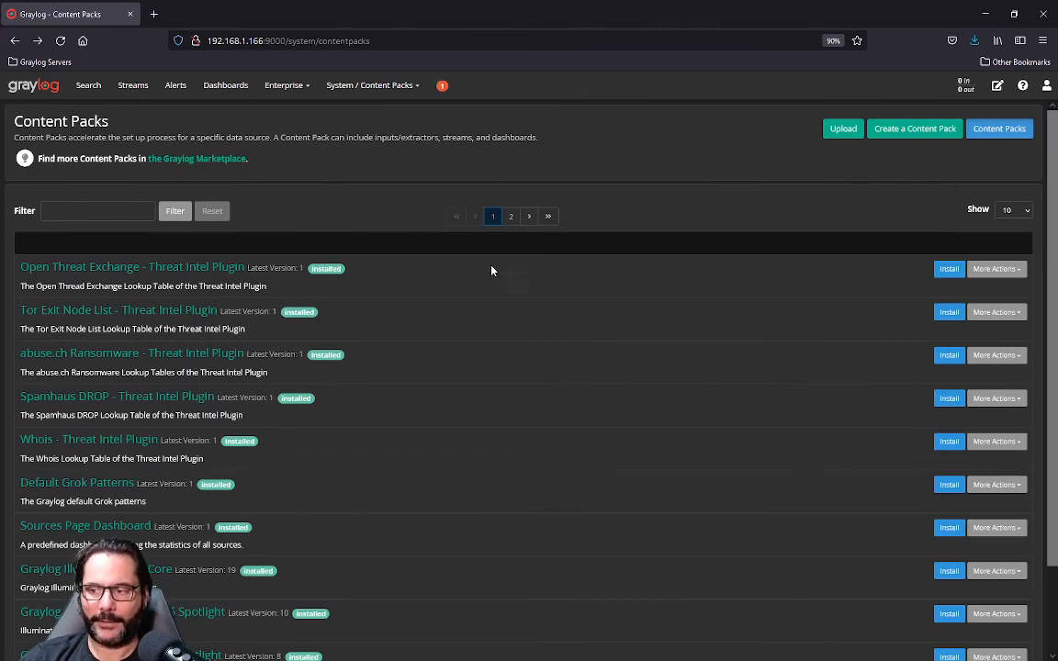
{"action": "scroll", "coordinate": [468, 413], "scroll_direction": "down", "scroll_amount": 2}
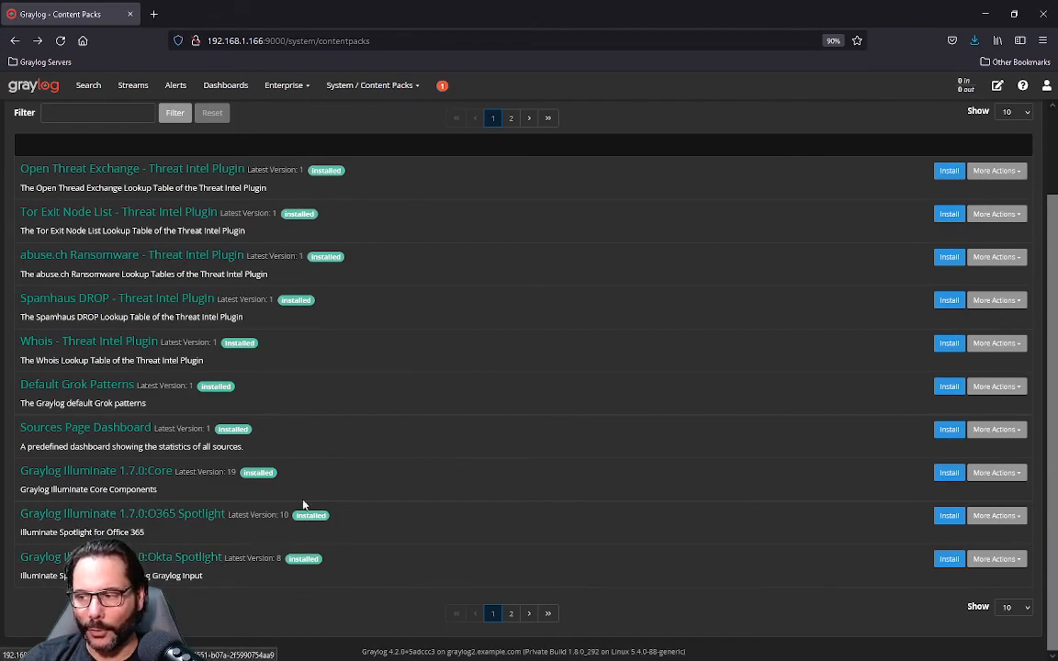
{"action": "scroll", "coordinate": [272, 449], "scroll_direction": "up", "scroll_amount": 2}
{"action": "left_click", "coordinate": [110, 208]}
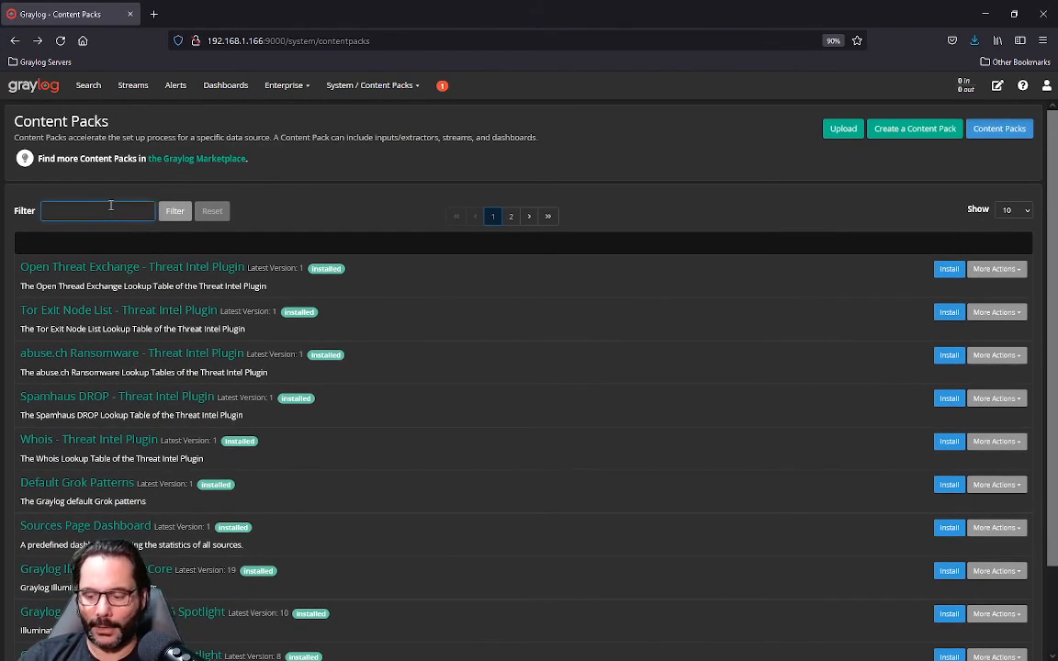
{"action": "type", "text": "illum"}
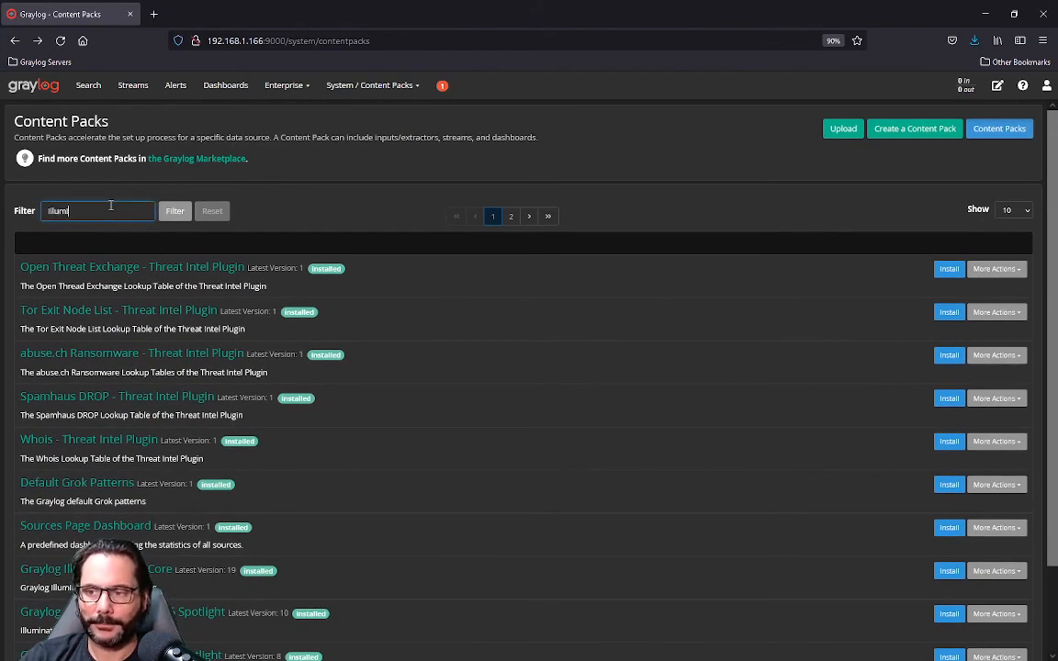
{"action": "type", "text": "inate"}
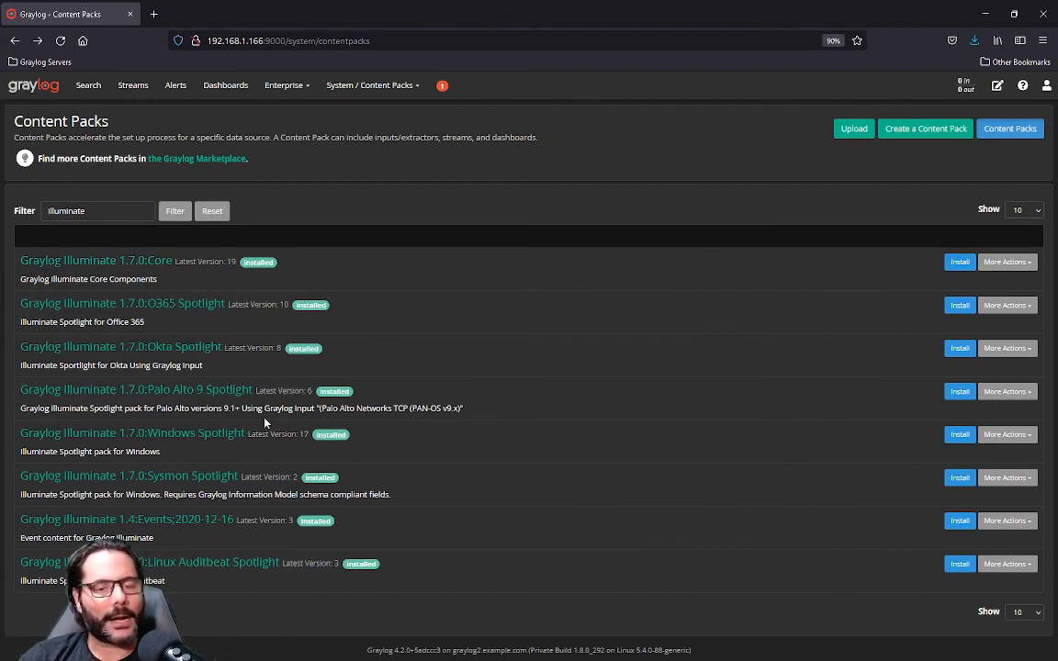